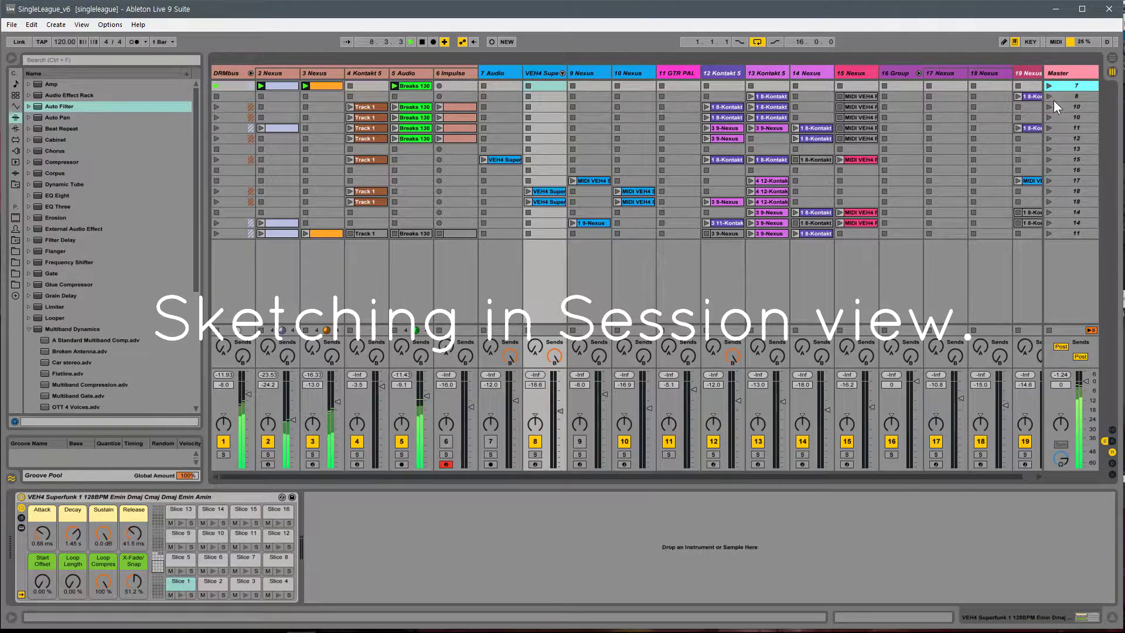
# - Launch scenes 8, both 10s, 11, 12, 15 and 17 in turn to audition the song sketch
pyautogui.click(1049, 96)
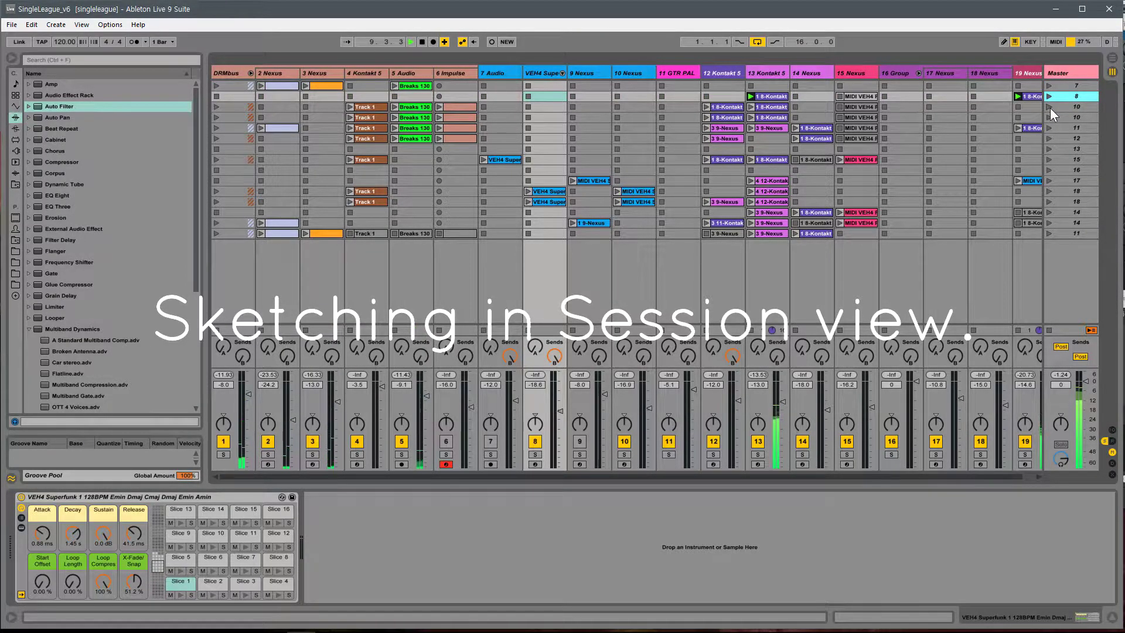
pyautogui.click(1050, 108)
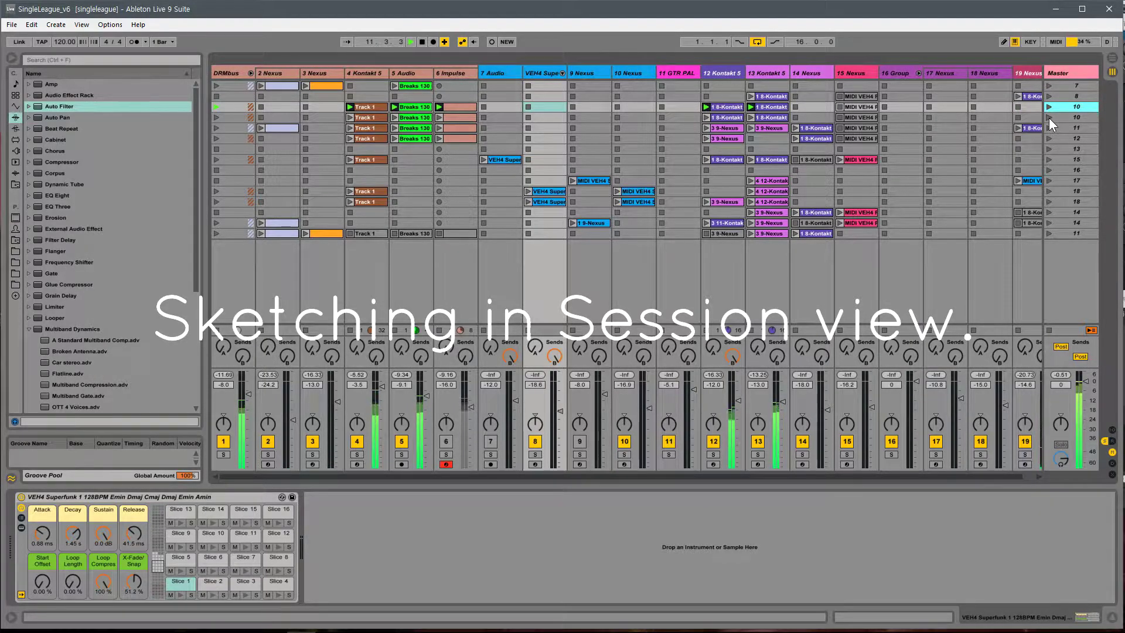
pyautogui.click(1049, 118)
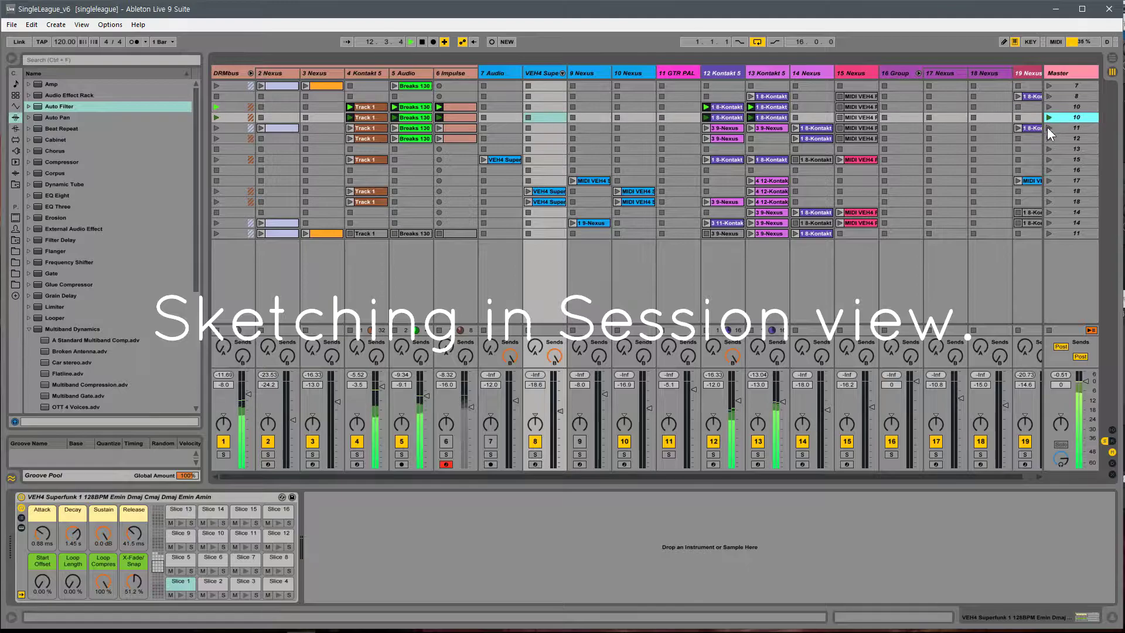
pyautogui.click(1050, 129)
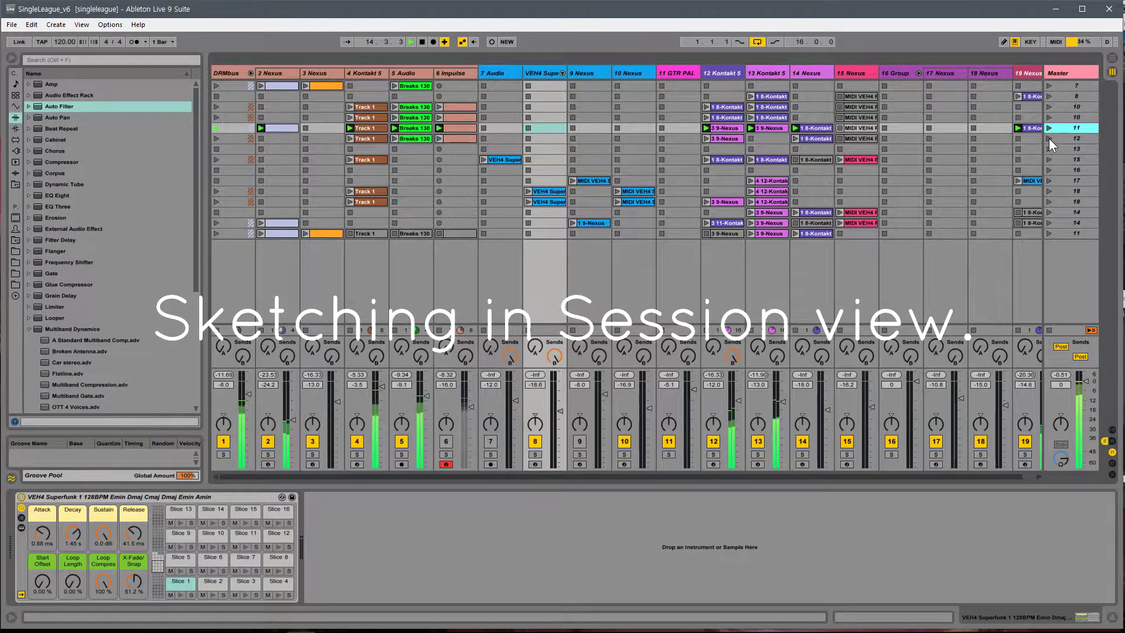
pyautogui.click(1049, 138)
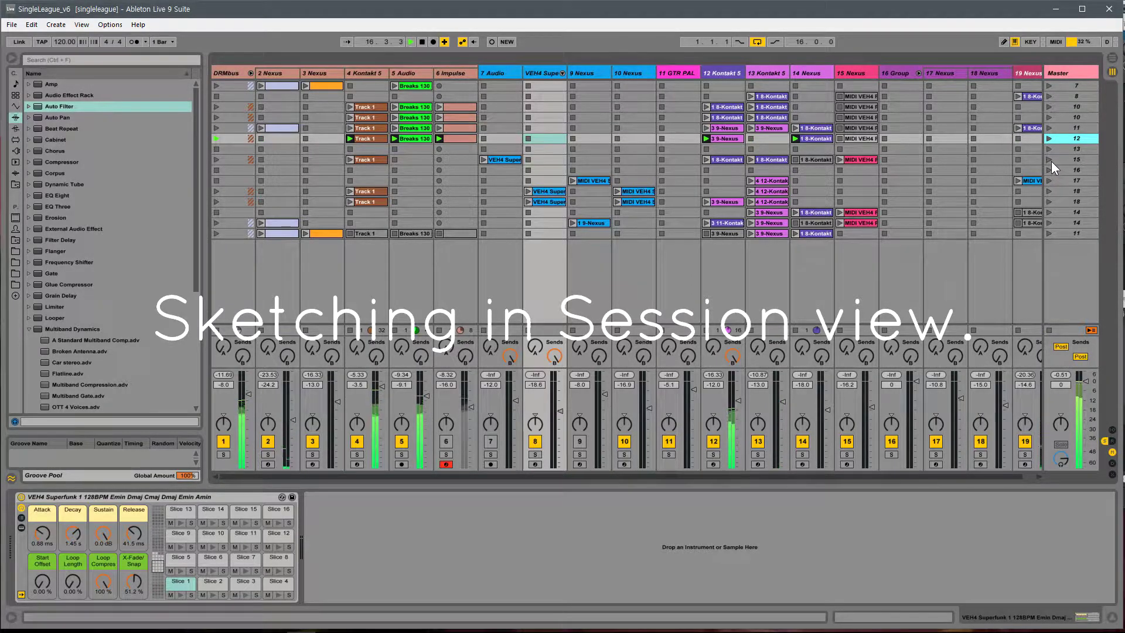
pyautogui.click(1051, 160)
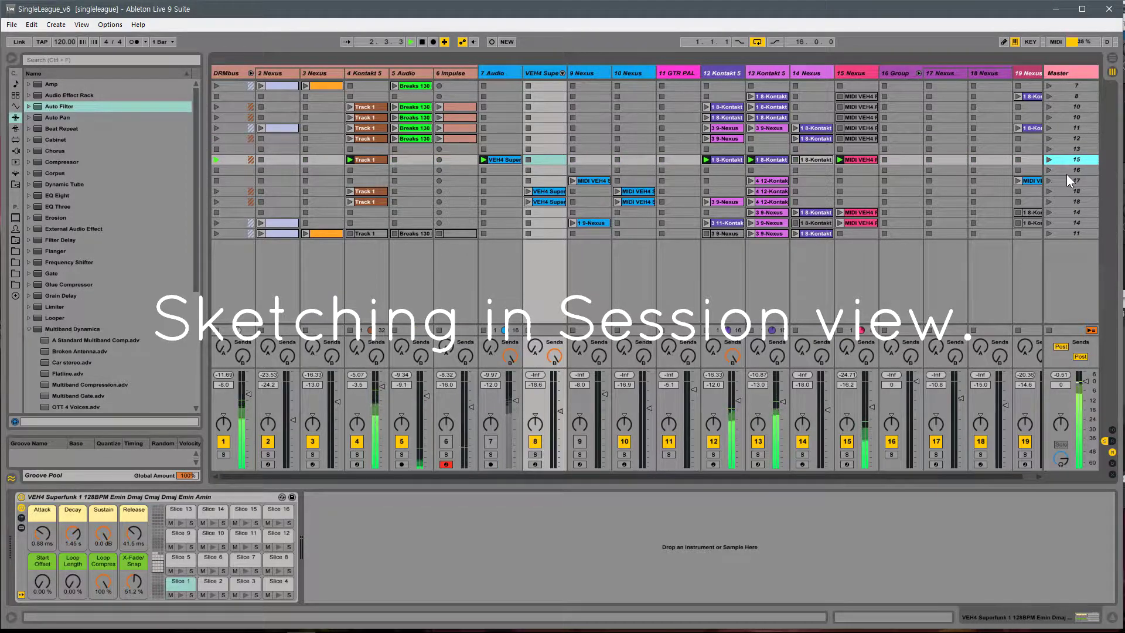
pyautogui.click(1047, 179)
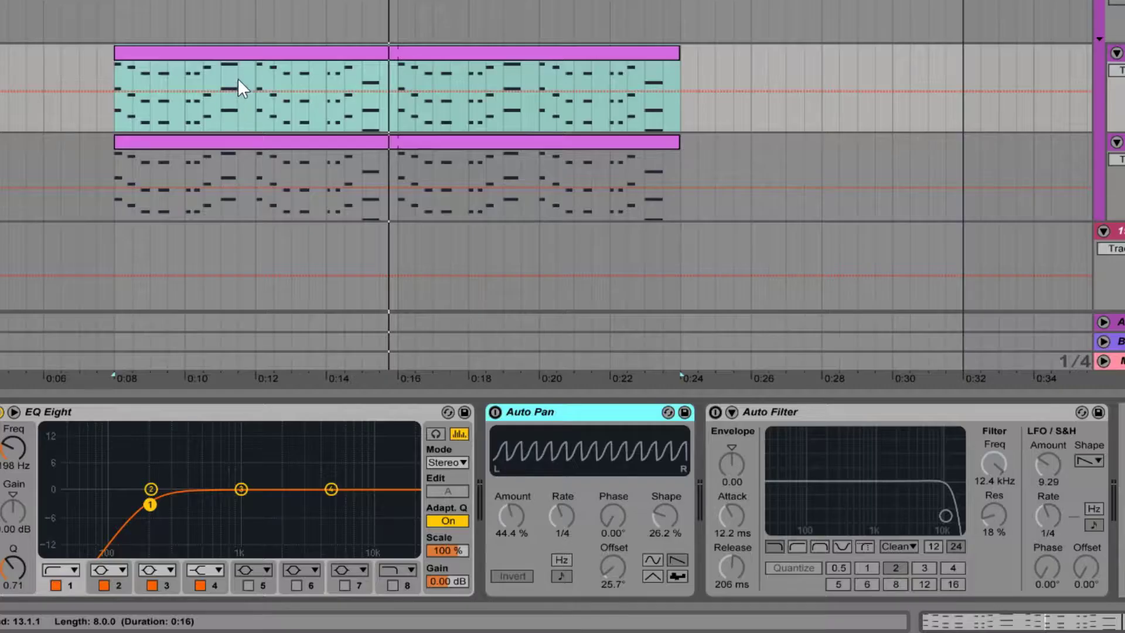
# - Activate Auto Pan and Auto Filter on the upper lead track during playback to duck its sound
pyautogui.click(495, 412)
pyautogui.press('space')
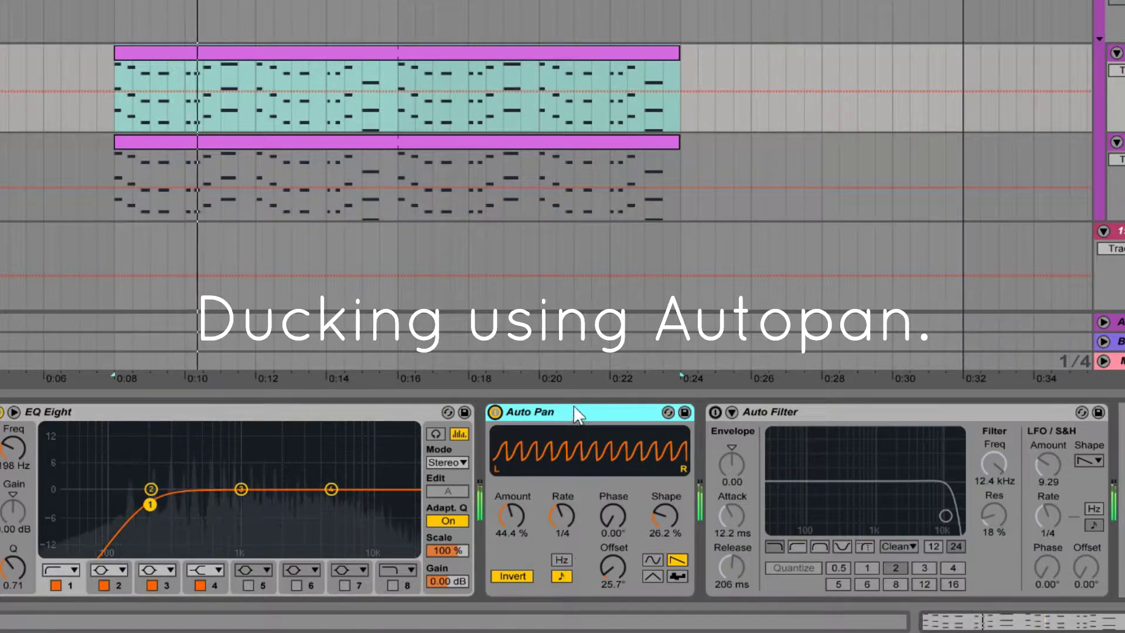
pyautogui.click(715, 412)
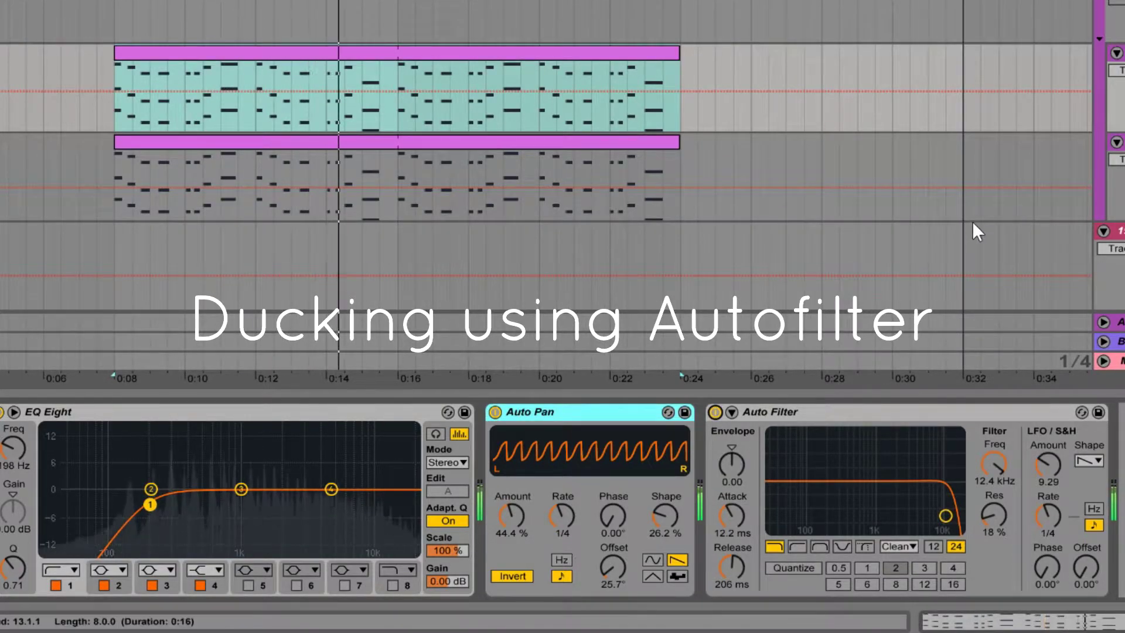
pyautogui.press('space')
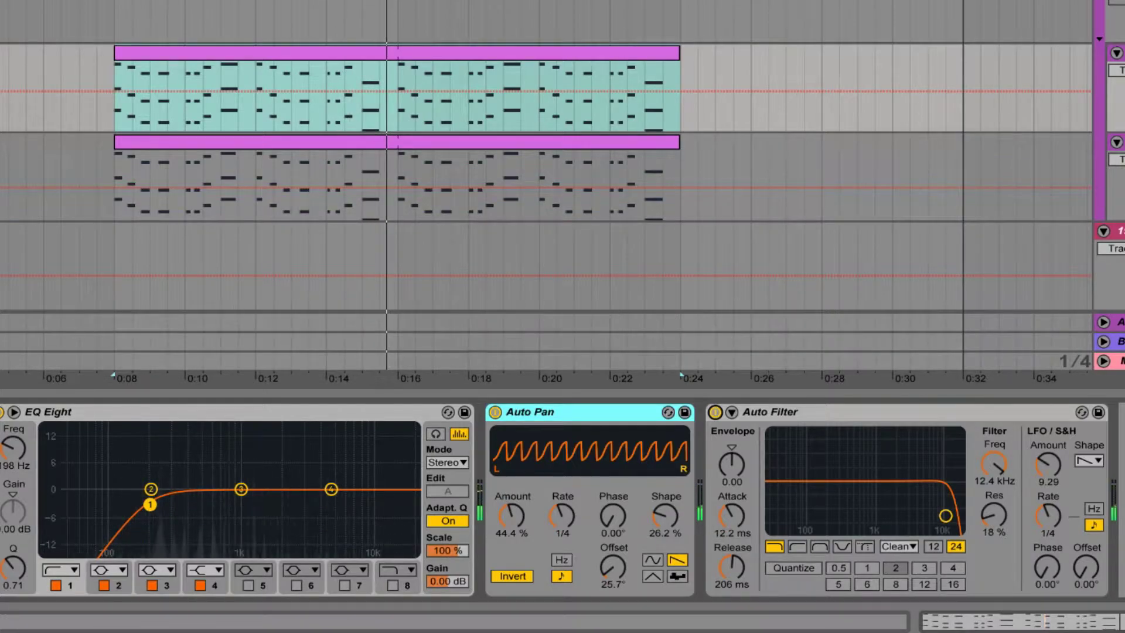
# - Play the lower lead track and activate its Auto Pan for ducking
pyautogui.click(1123, 141)
pyautogui.press('space')
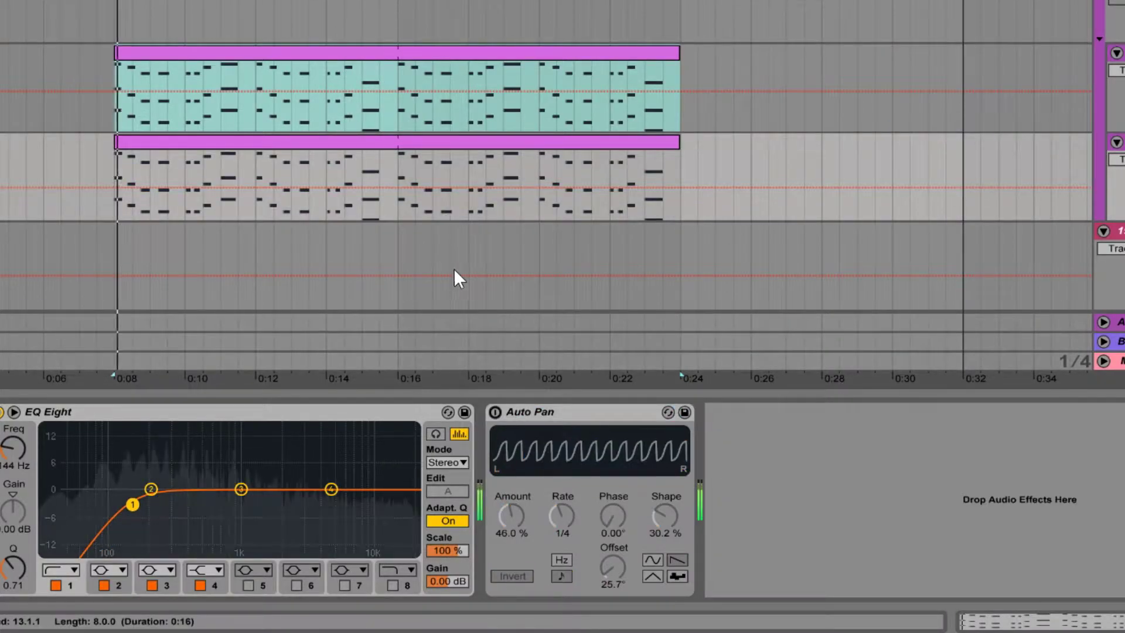
pyautogui.click(496, 412)
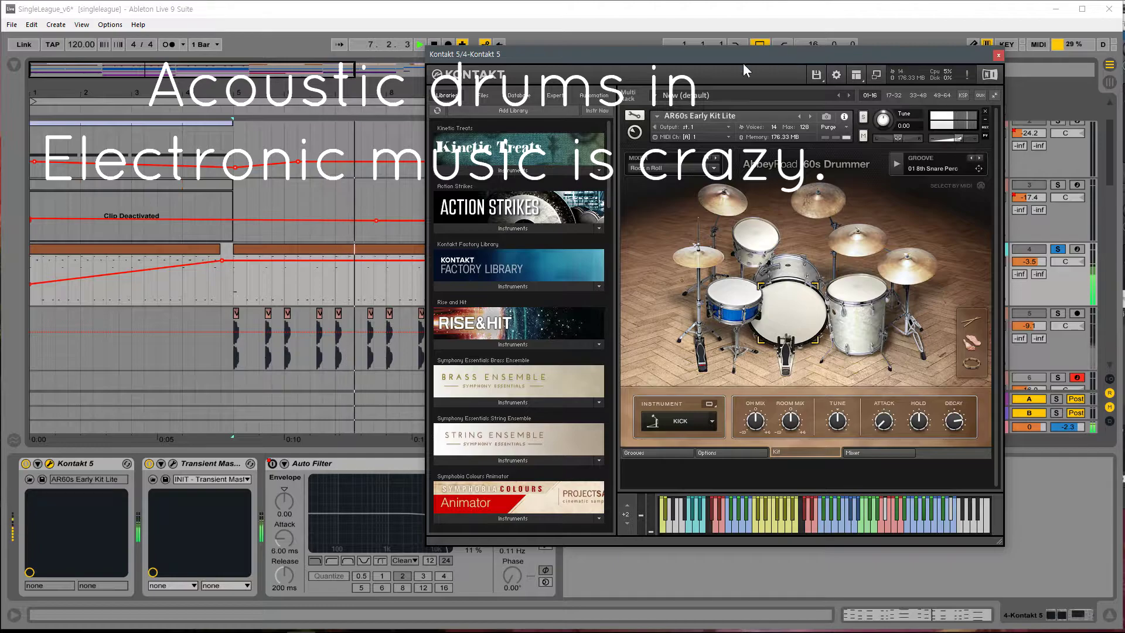
# - Hide the library browser in the drum kit's Kontakt window, and select the 4 Kontakt drum clip from bar 5 to 9
pyautogui.click(875, 75)
pyautogui.moveTo(558, 66); pyautogui.dragTo(795, 79)
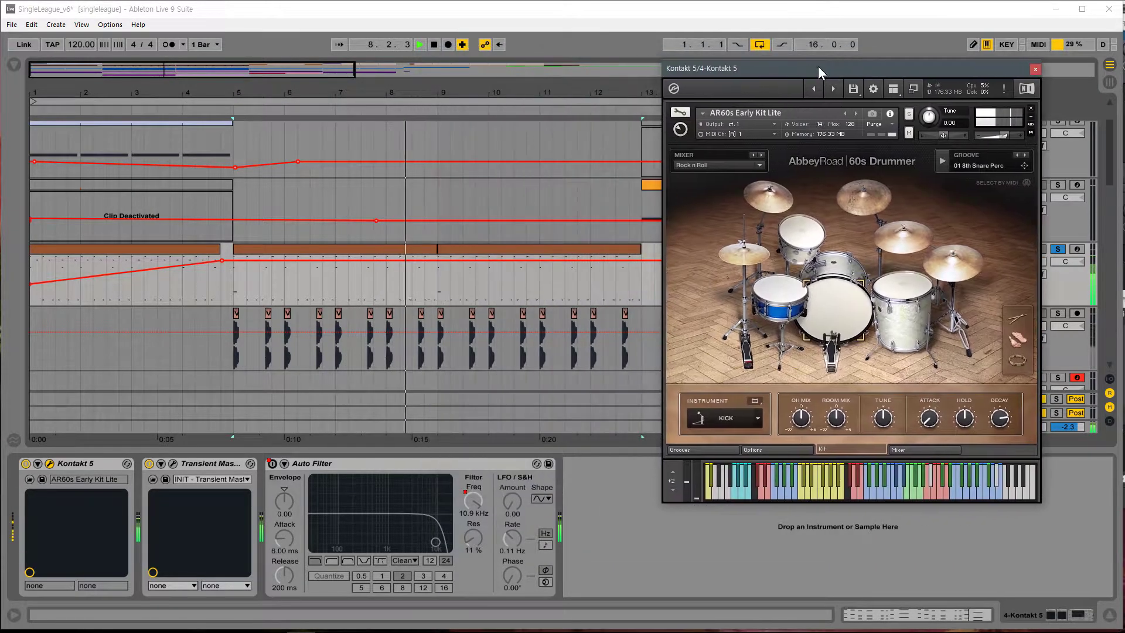
pyautogui.doubleClick(378, 255)
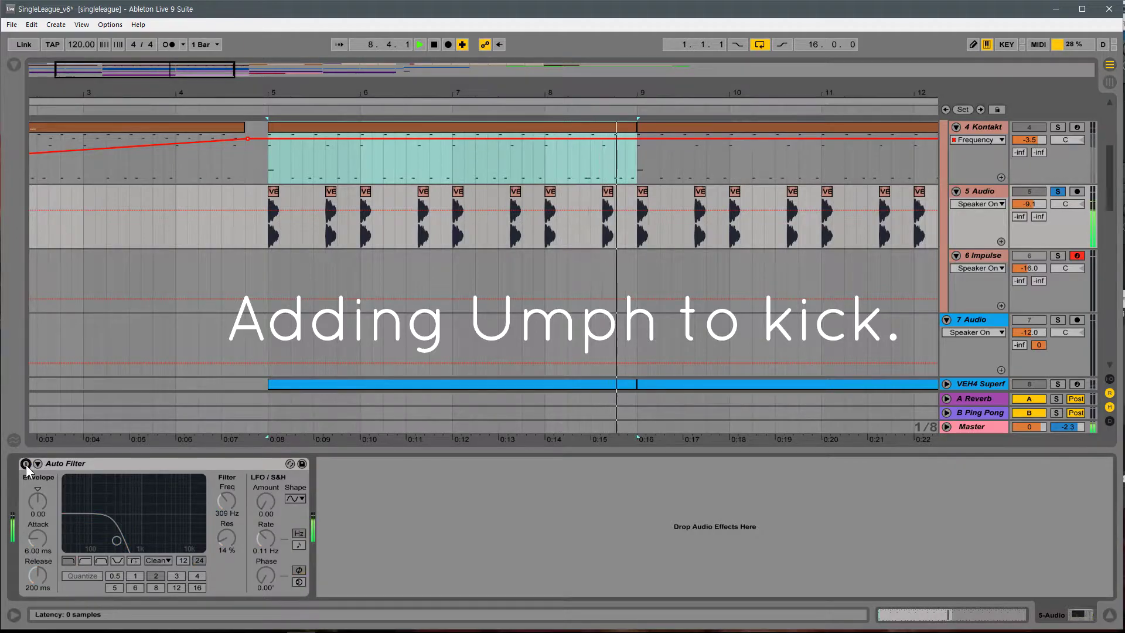
# - Activate the Auto Filter on the 5 Audio kick track and play it with the 4 Kontakt drums soloed alongside
pyautogui.click(26, 464)
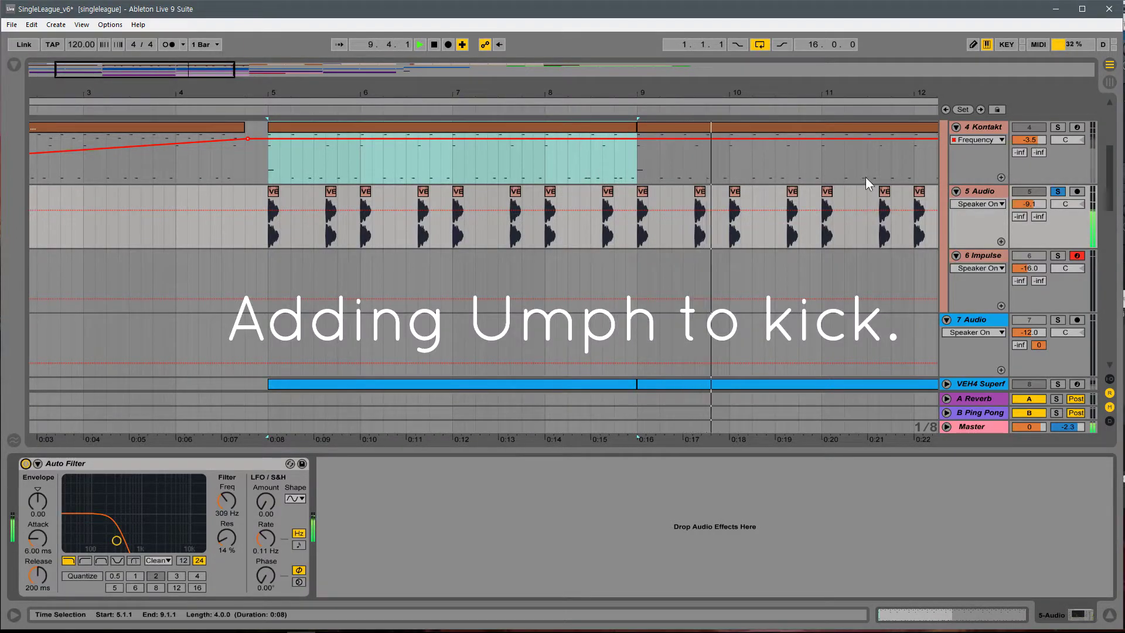
pyautogui.press('space')
pyautogui.keyDown('ctrl'); pyautogui.click(1057, 127); pyautogui.keyUp('ctrl')
pyautogui.press('space')
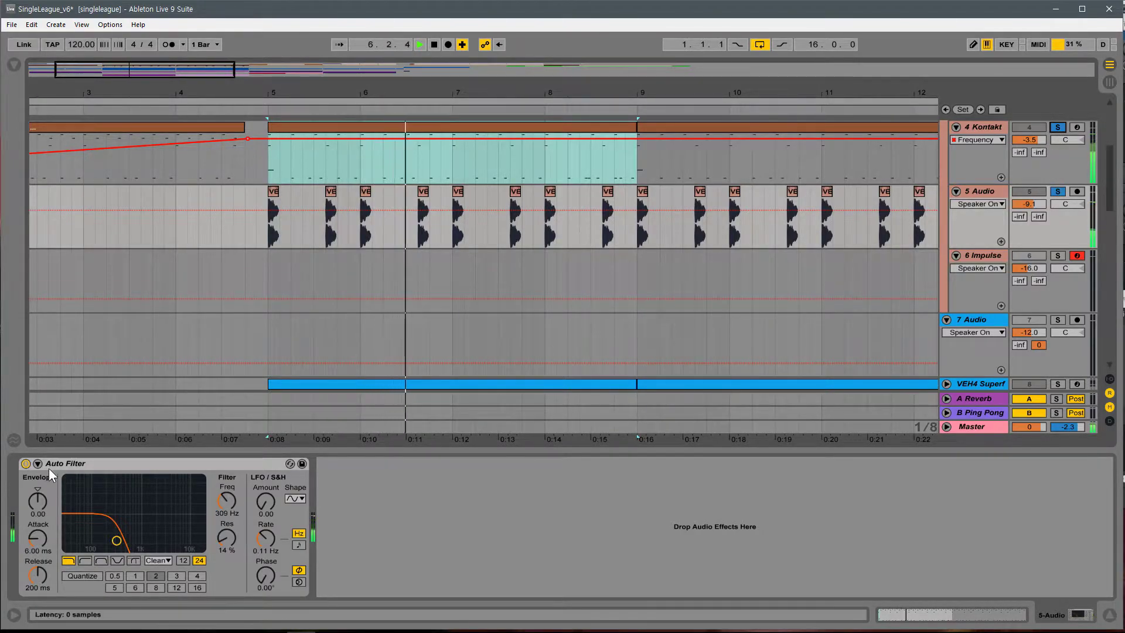
# - Compare the kick with its Auto Filter off and on, and raise the filter frequency to 614 Hz
pyautogui.click(26, 464)
pyautogui.click(26, 464)
pyautogui.moveTo(230, 502); pyautogui.dragTo(229, 478)
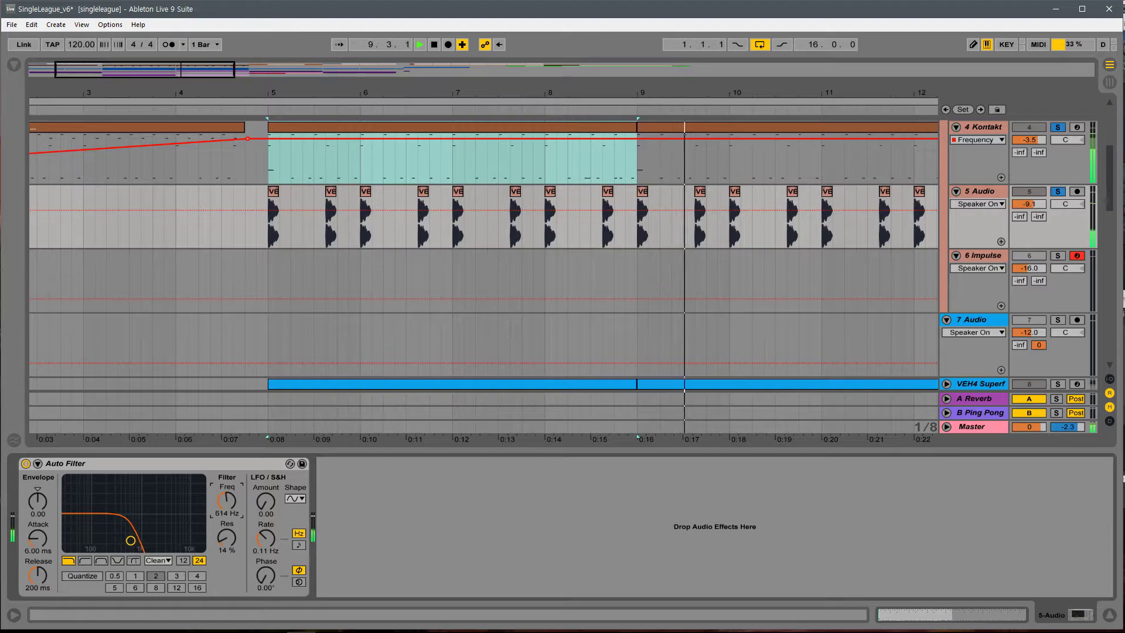
pyautogui.click(983, 130)
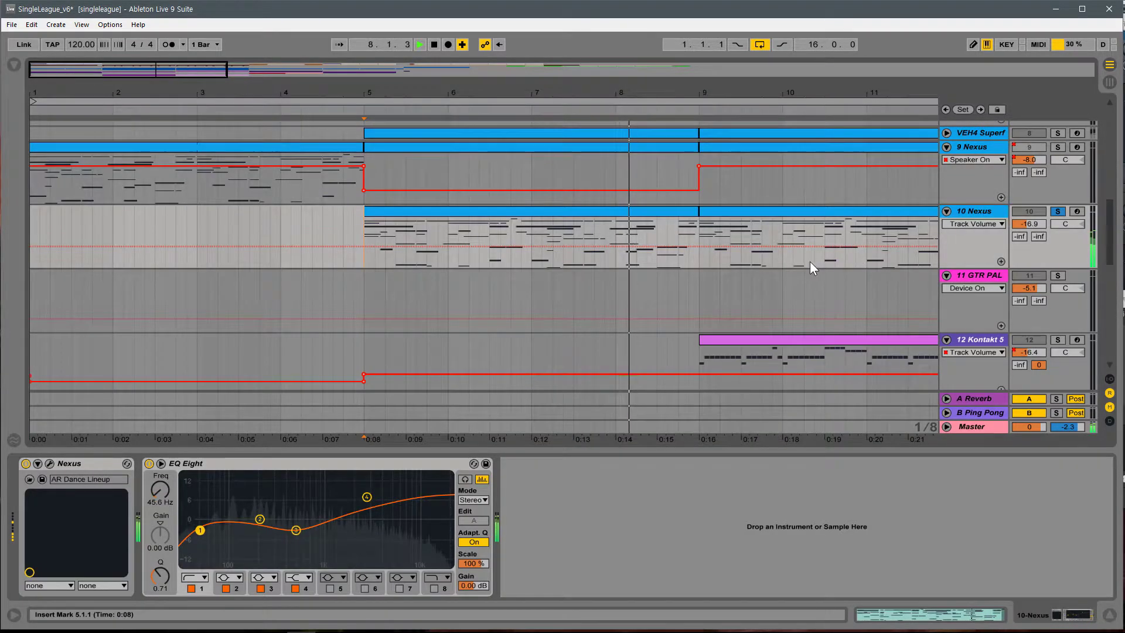
# - Play the 13 Kontakt 5 bass track from bar 5 and open its Kontakt instrument window
pyautogui.scroll(-2, 810, 262)
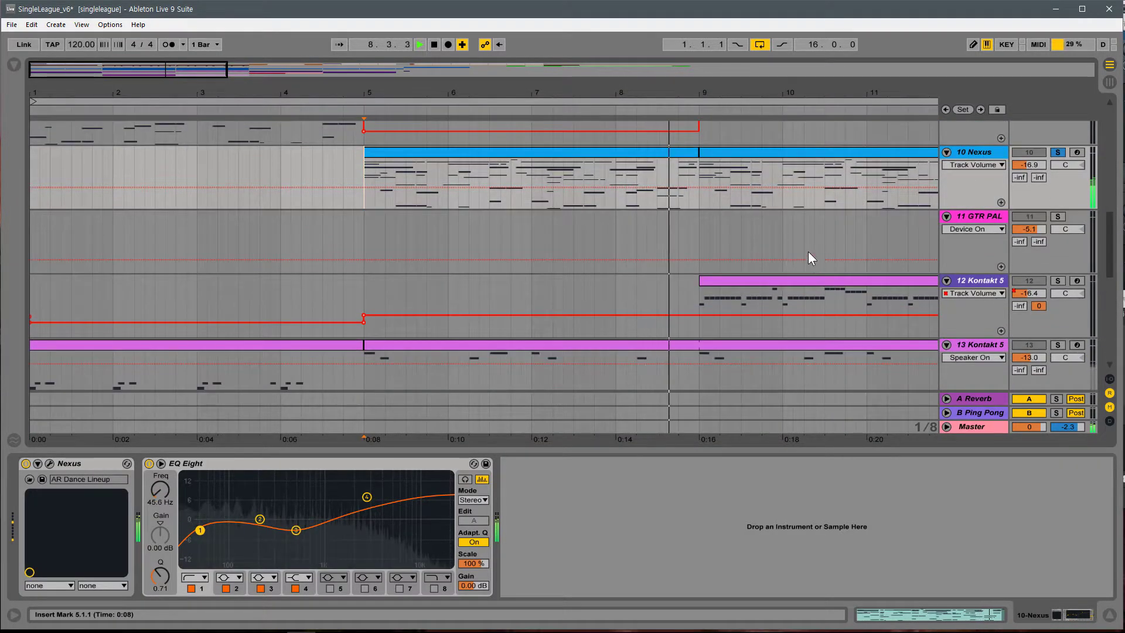
pyautogui.moveTo(567, 96); pyautogui.dragTo(567, 78)
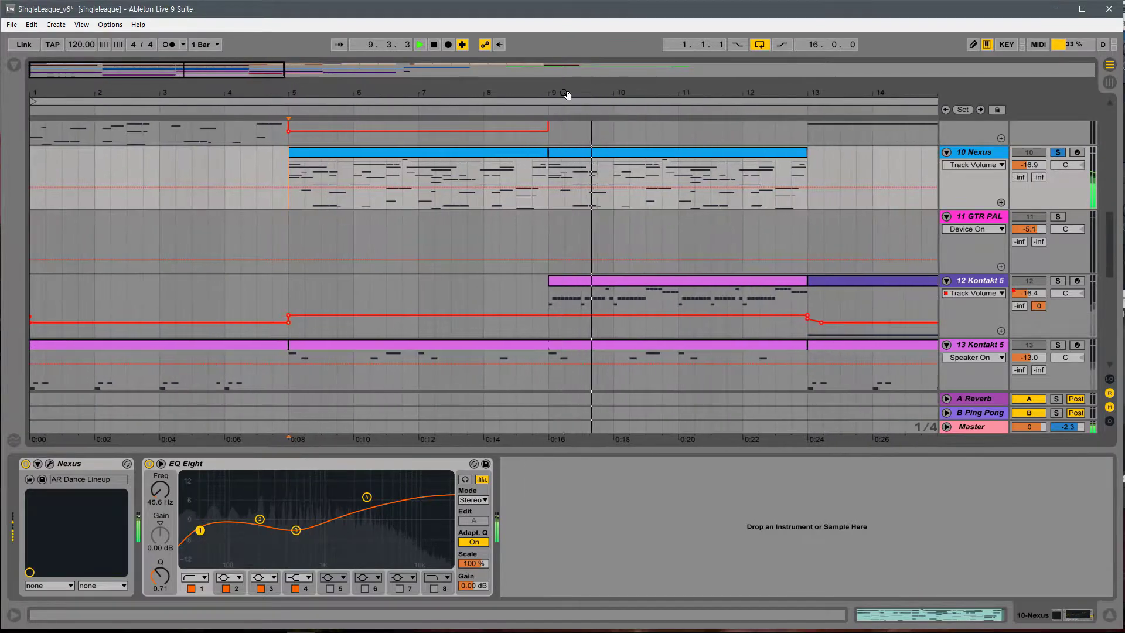
pyautogui.click(287, 378)
pyautogui.press('space')
pyautogui.scroll(-2, 802, 350)
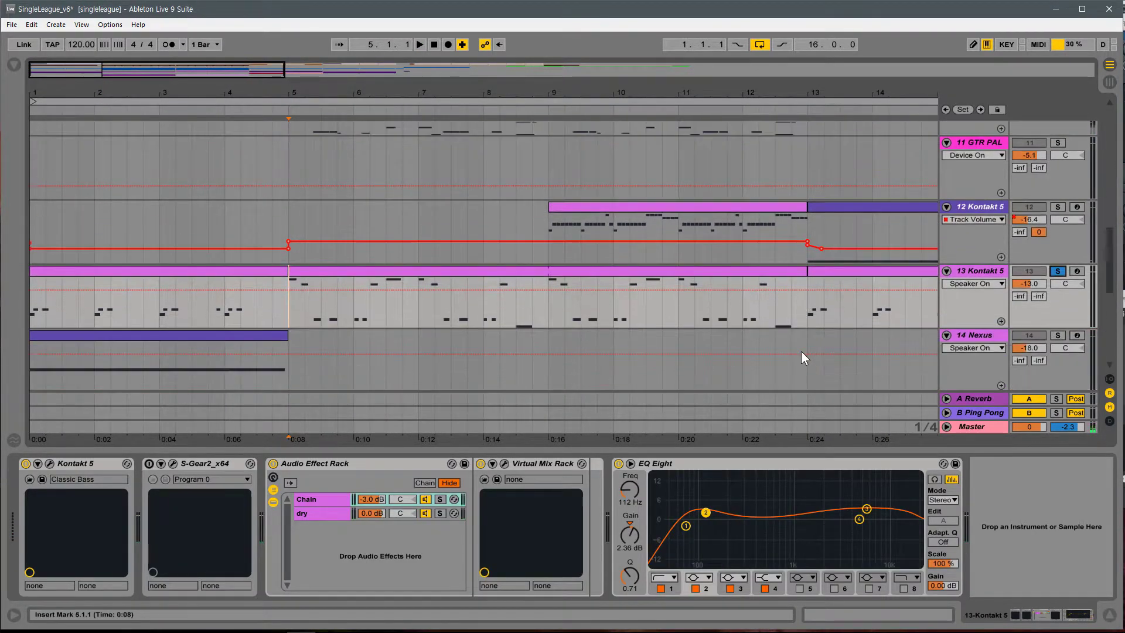
pyautogui.press('space')
pyautogui.click(49, 463)
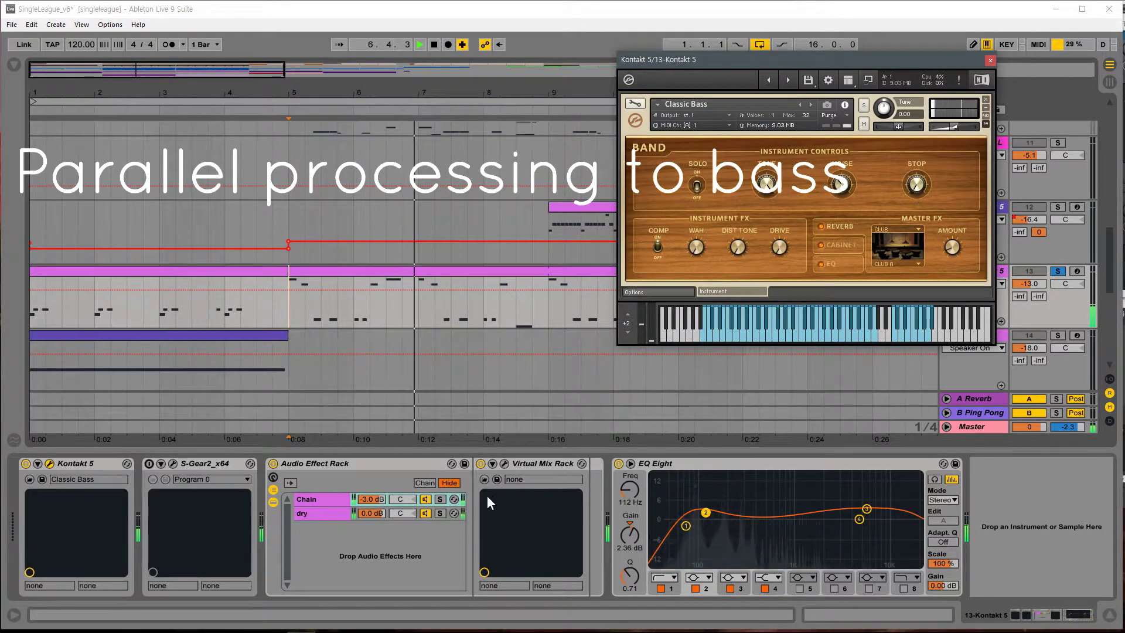
# - Inspect the dry and processed chains in the bass's Audio Effect Rack and close the Kontakt window
pyautogui.click(331, 511)
pyautogui.click(333, 498)
pyautogui.click(328, 512)
pyautogui.click(331, 499)
pyautogui.click(990, 60)
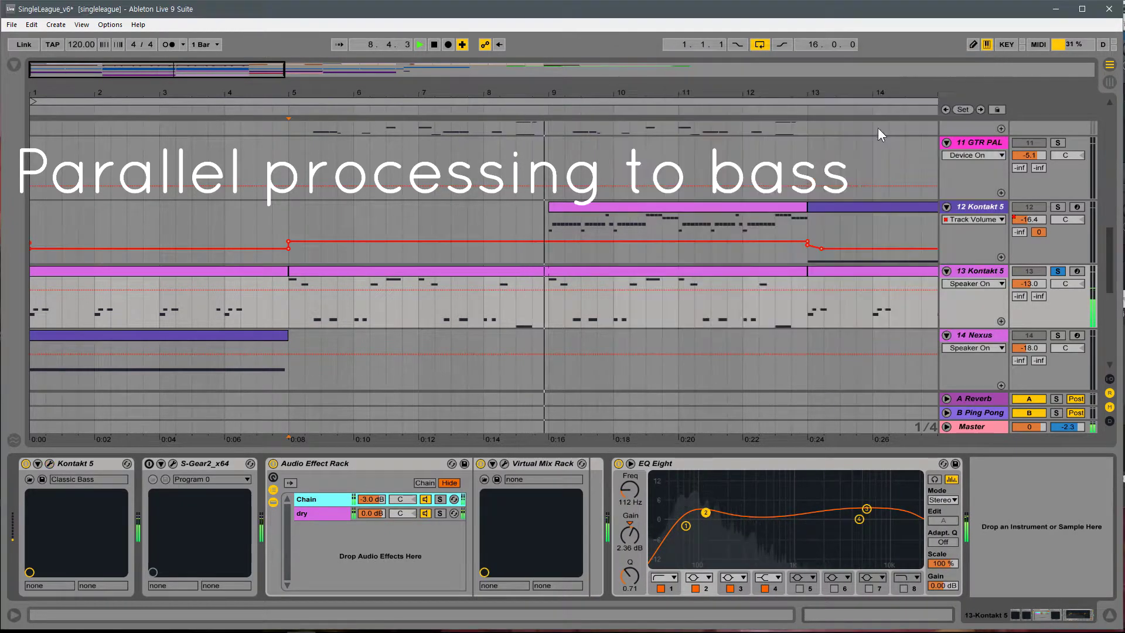
# - Stop playback and delete the S-Gear2 device from the bass track
pyautogui.click(205, 465)
pyautogui.press('space')
pyautogui.press('Delete')
# - Open the Virtual Mix Rack on the processed chain of the bass's Audio Effect Rack
pyautogui.click(205, 500)
pyautogui.click(208, 513)
pyautogui.click(209, 502)
pyautogui.click(382, 464)
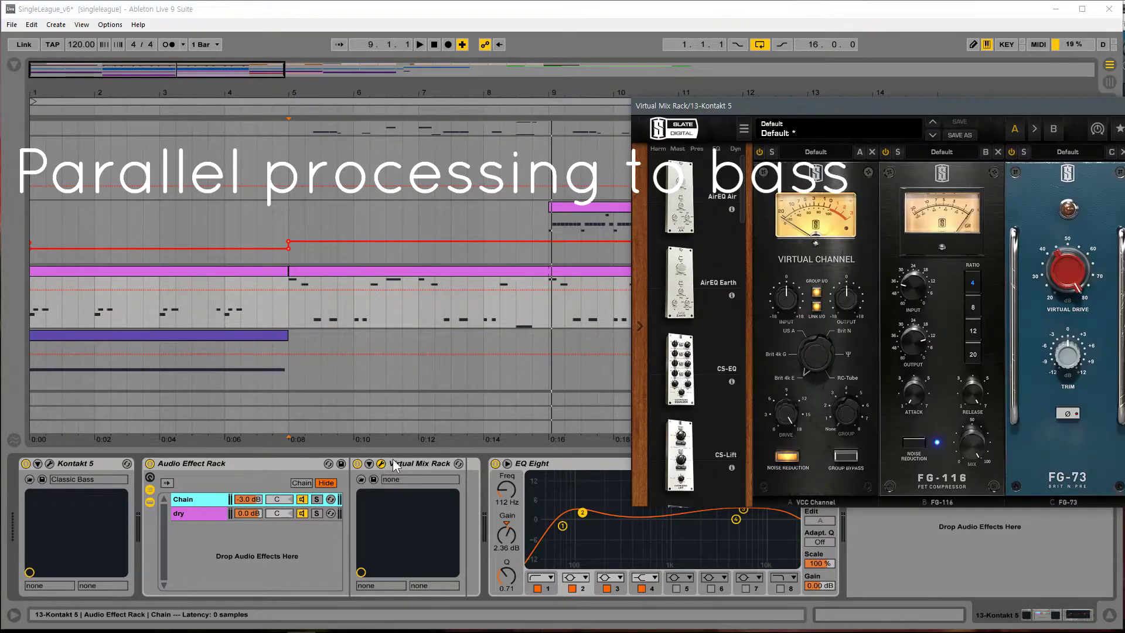
# - Compare the bass's processed and dry chains by soloing each during playback, and end with both chains sounding
pyautogui.click(319, 499)
pyautogui.press('space')
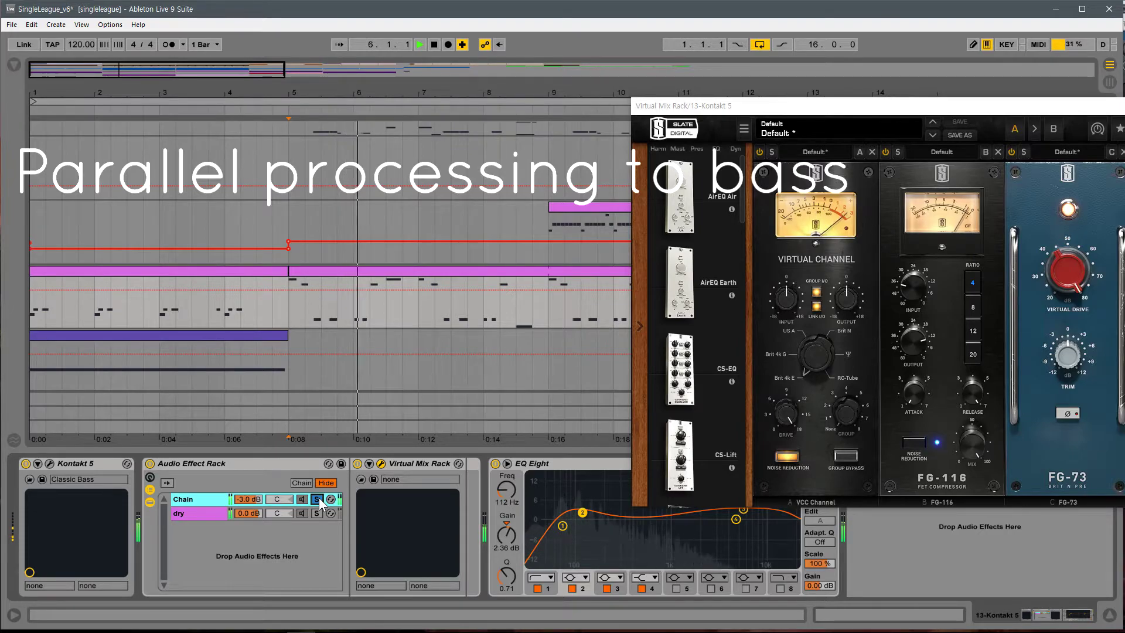
pyautogui.click(317, 514)
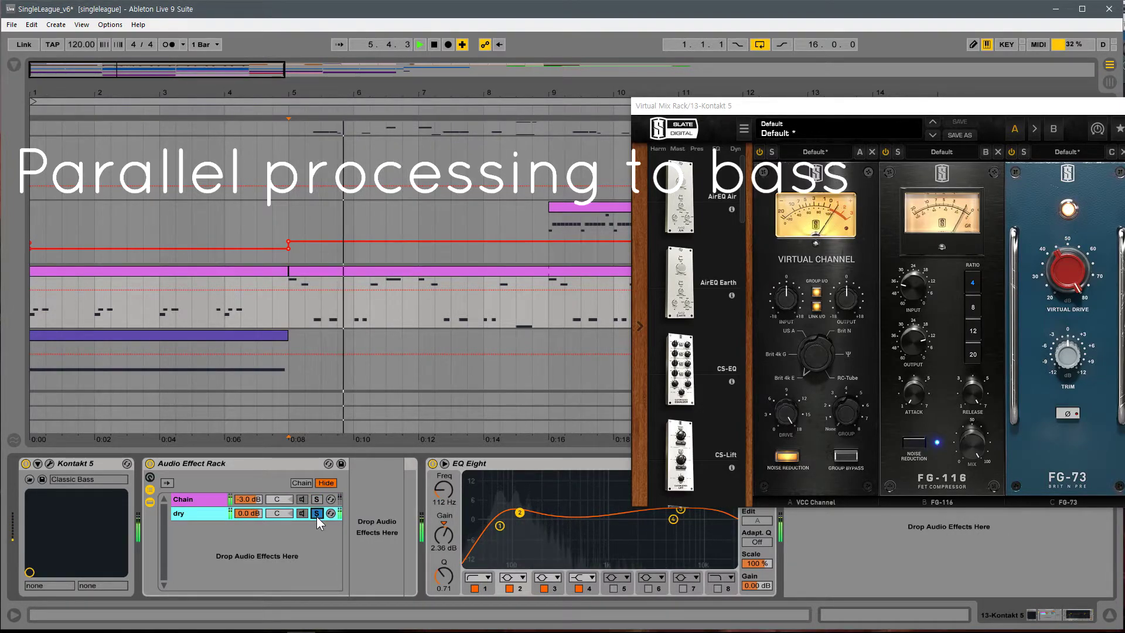
pyautogui.click(317, 514)
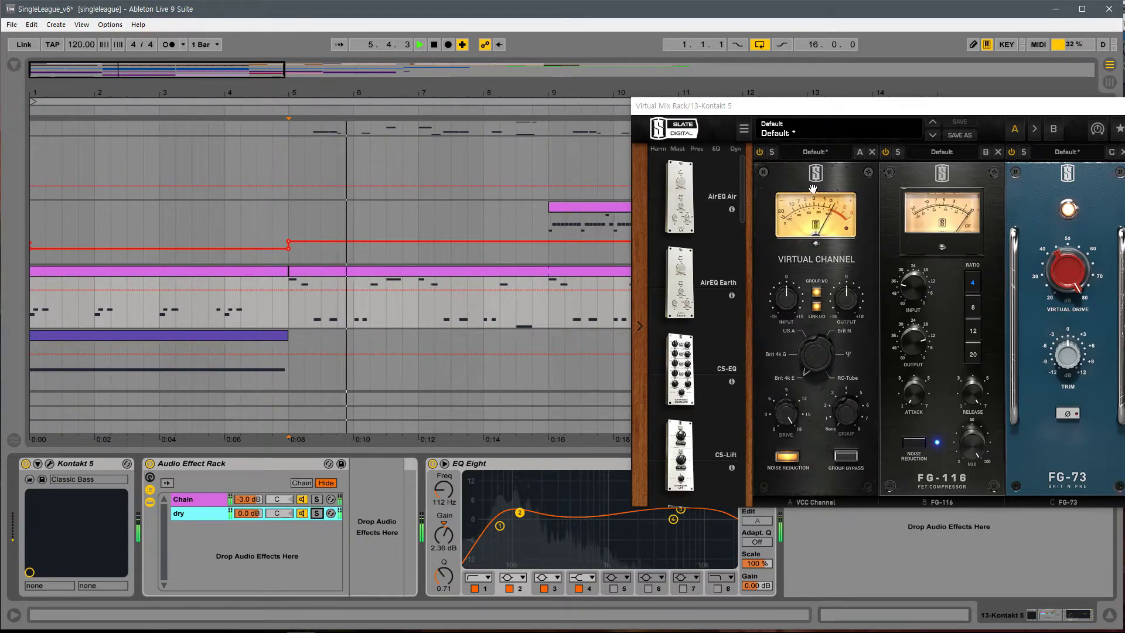
pyautogui.moveTo(913, 116); pyautogui.dragTo(866, 116)
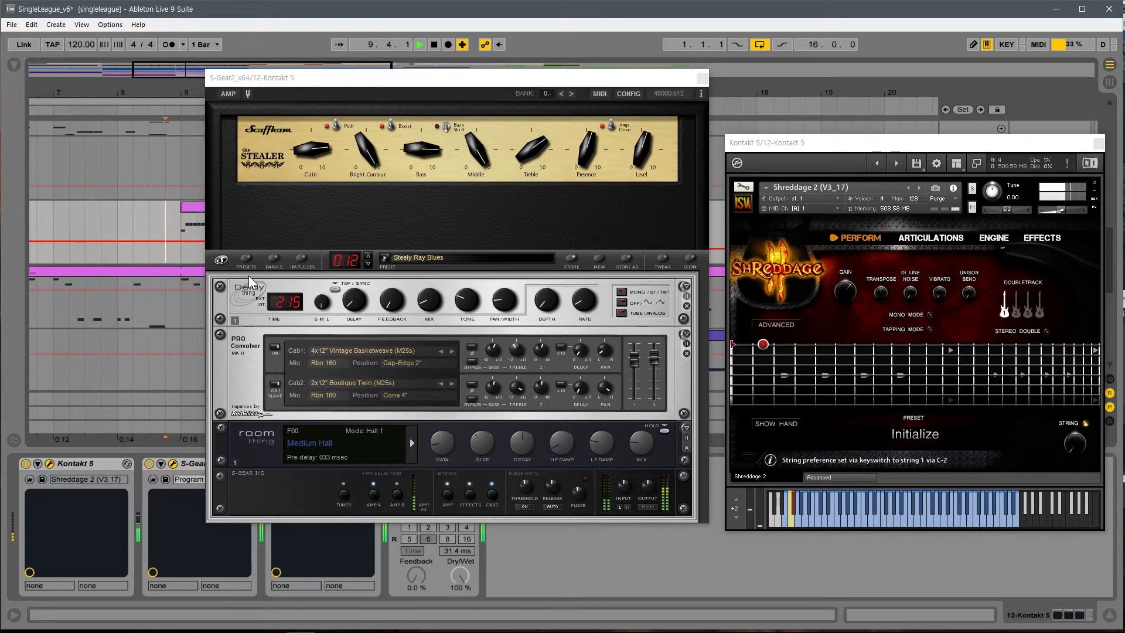
# - Close the guitar track's plug-in windows and examine the notes of its 12 Kontakt 5 clip at bars 9 to 13
pyautogui.click(703, 79)
pyautogui.doubleClick(334, 205)
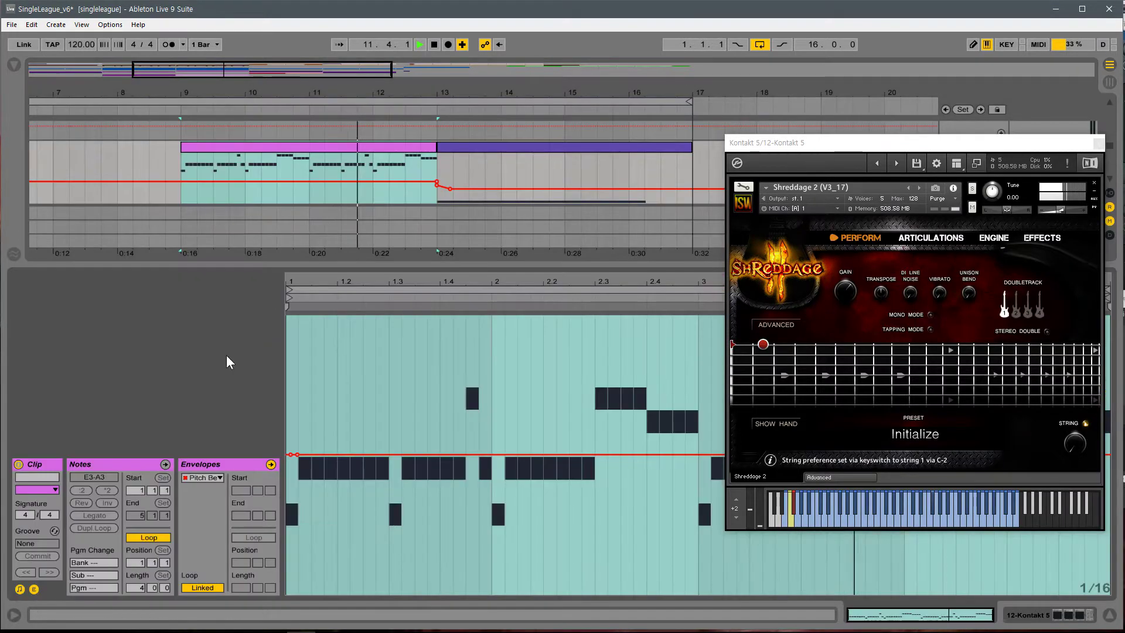
pyautogui.click(136, 465)
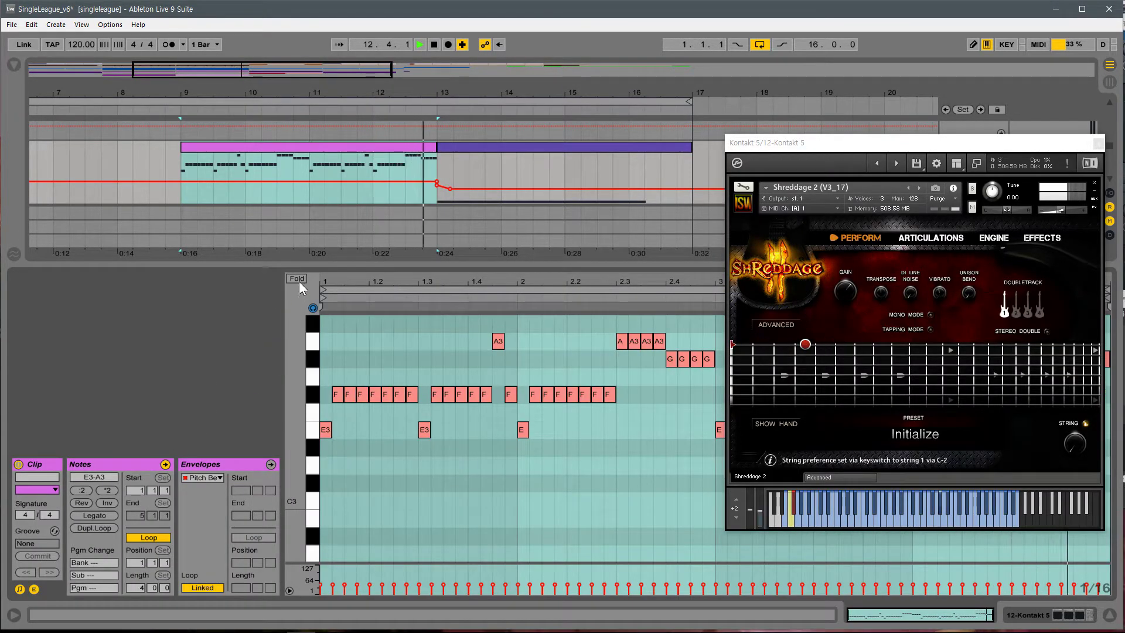
pyautogui.click(1098, 143)
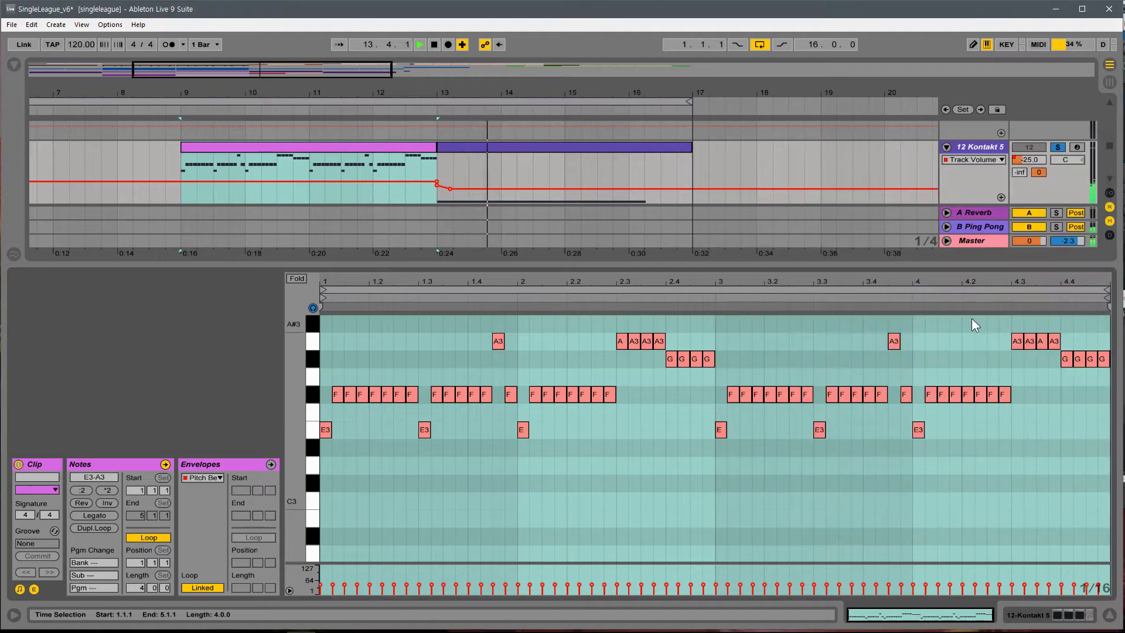
pyautogui.moveTo(357, 282); pyautogui.dragTo(373, 317)
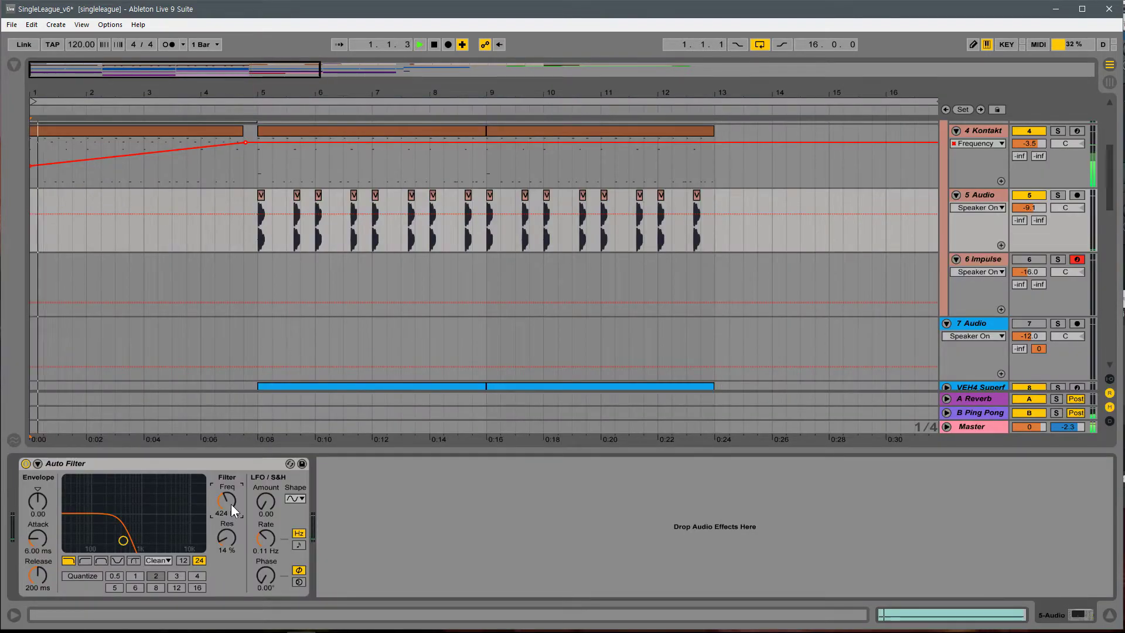
pyautogui.moveTo(231, 504); pyautogui.dragTo(230, 511)
pyautogui.click(970, 429)
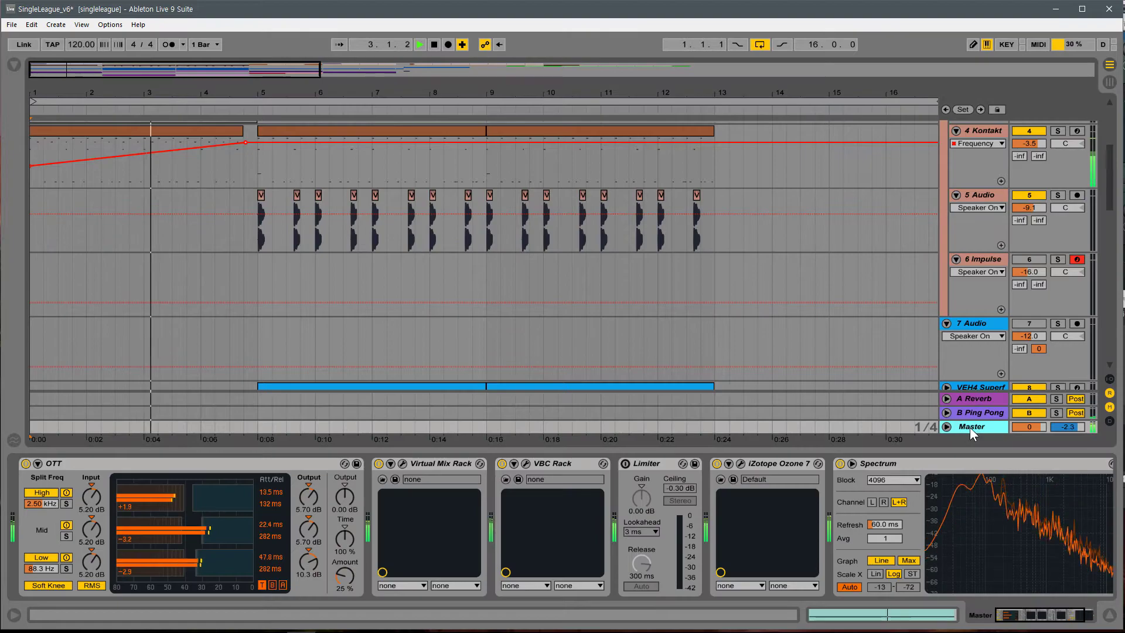
pyautogui.doubleClick(649, 463)
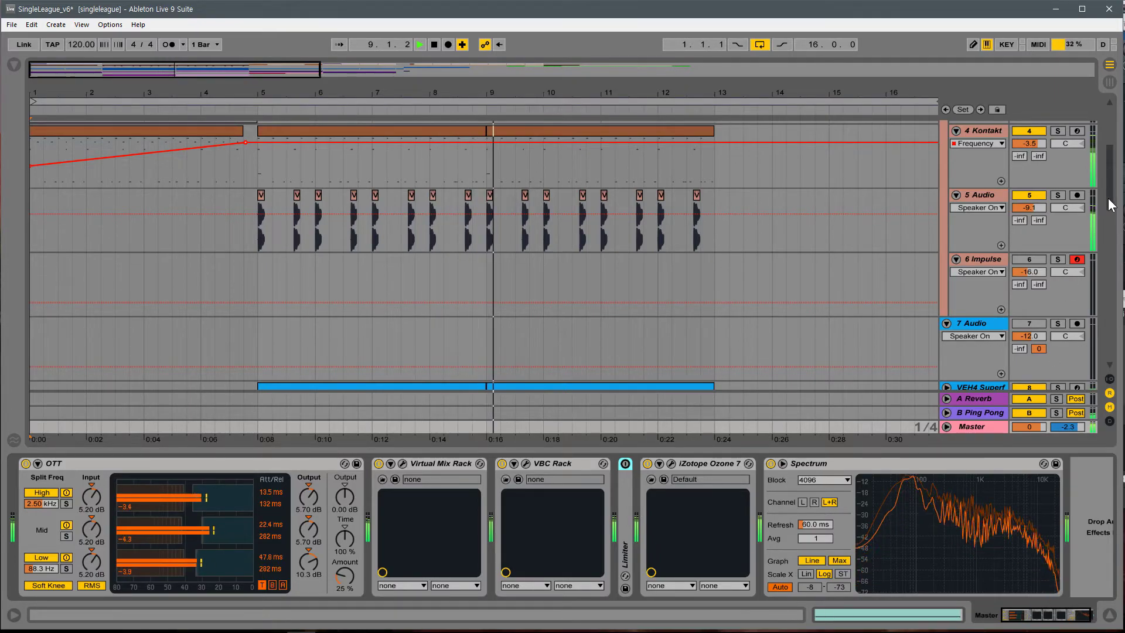
# - Review the lower tracks of the arrangement from 13 Kontakt 5 to 16 Group during playback
pyautogui.moveTo(1108, 198); pyautogui.dragTo(1102, 305)
pyautogui.moveTo(603, 93)
pyautogui.mouseDown()
pyautogui.moveTo(603, 62)
pyautogui.moveTo(603, 76)
pyautogui.mouseUp()
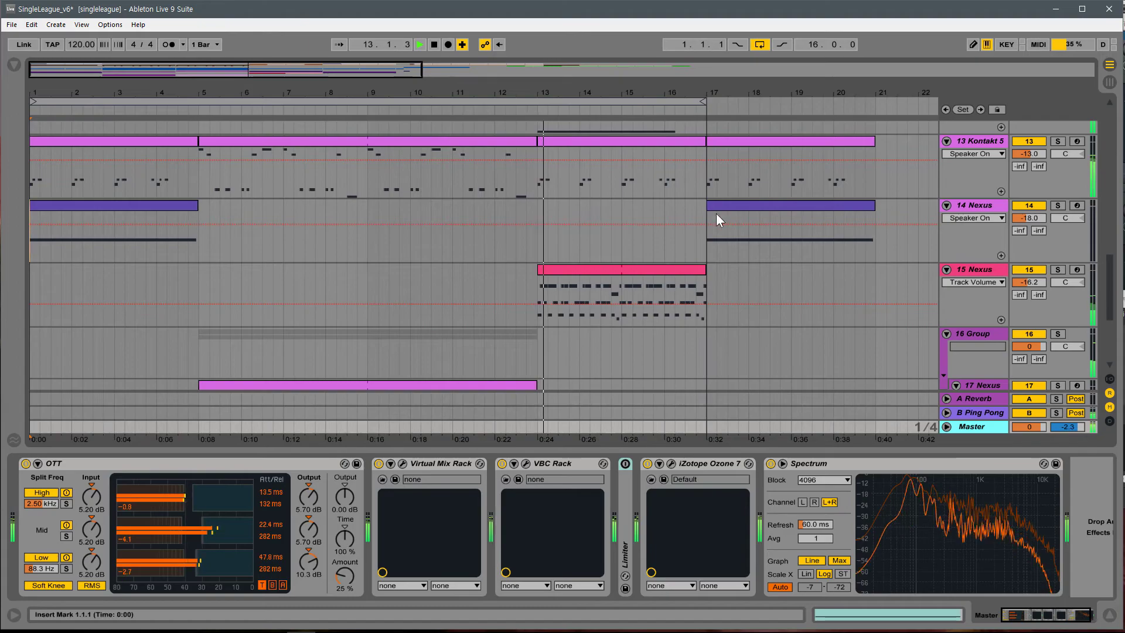
pyautogui.moveTo(1112, 306)
pyautogui.mouseDown()
pyautogui.moveTo(1114, 356)
pyautogui.moveTo(1119, 295)
pyautogui.mouseUp()
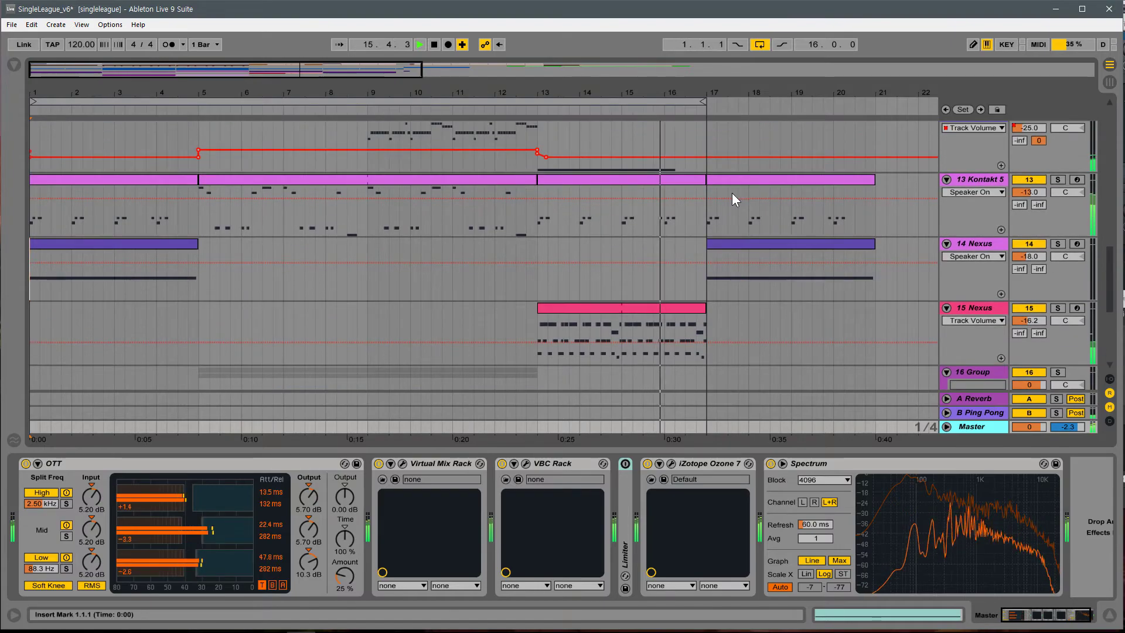
# - Audition the section around bar 14 with the Master's Virtual Mix Rack open, stop playback and close the rack's window
pyautogui.doubleClick(680, 181)
pyautogui.click(588, 517)
pyautogui.press('space')
pyautogui.scroll(-3, 656, 502)
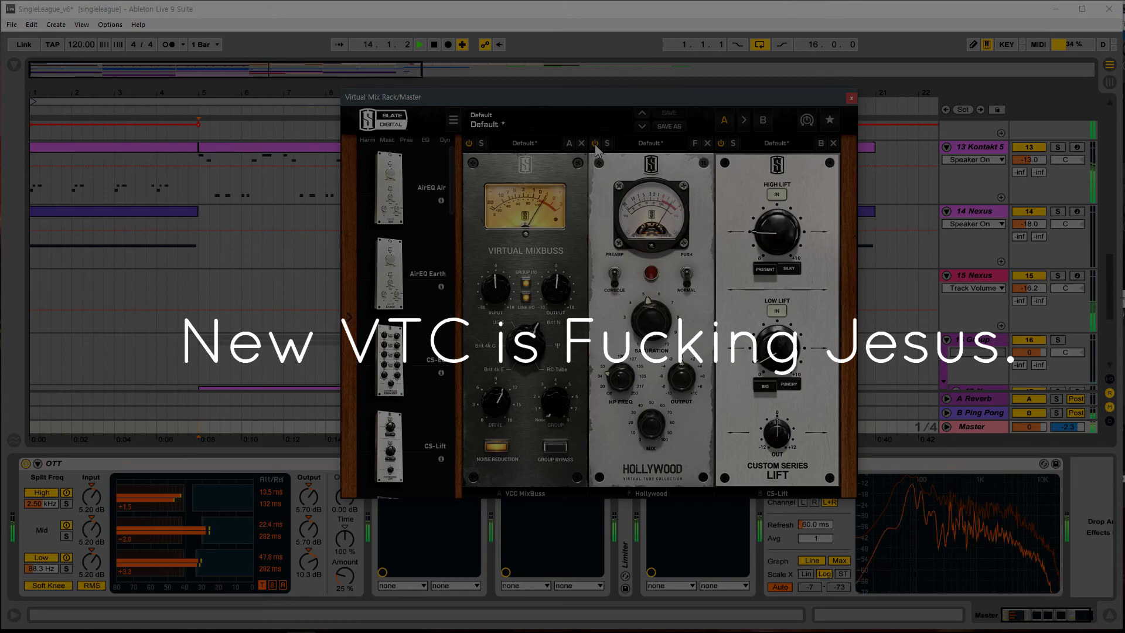
pyautogui.press('space')
pyautogui.click(852, 98)
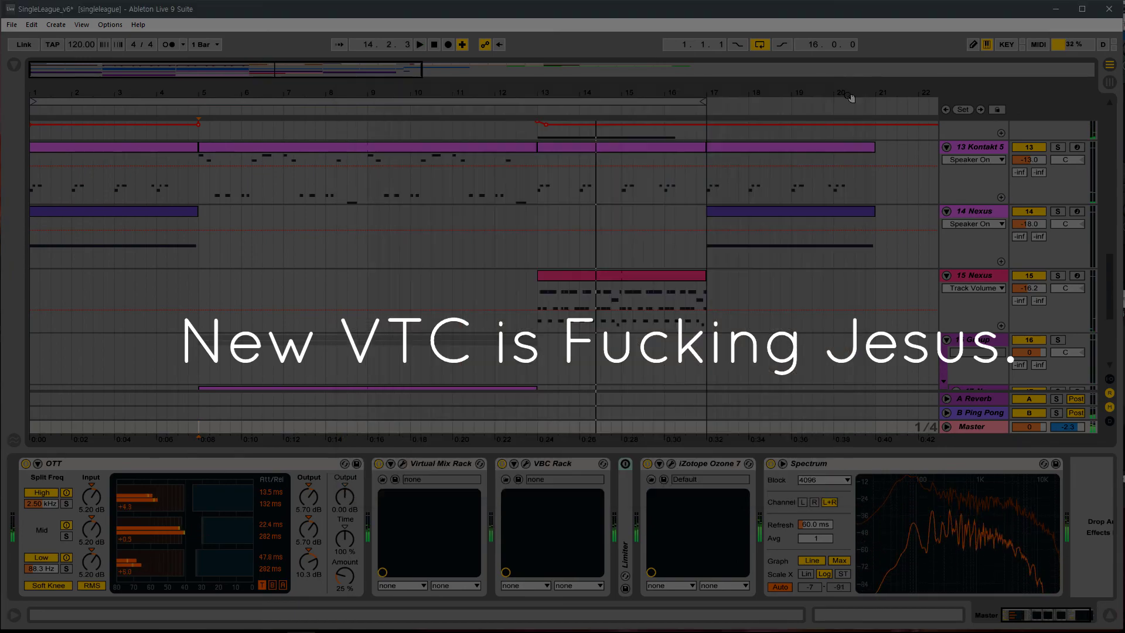